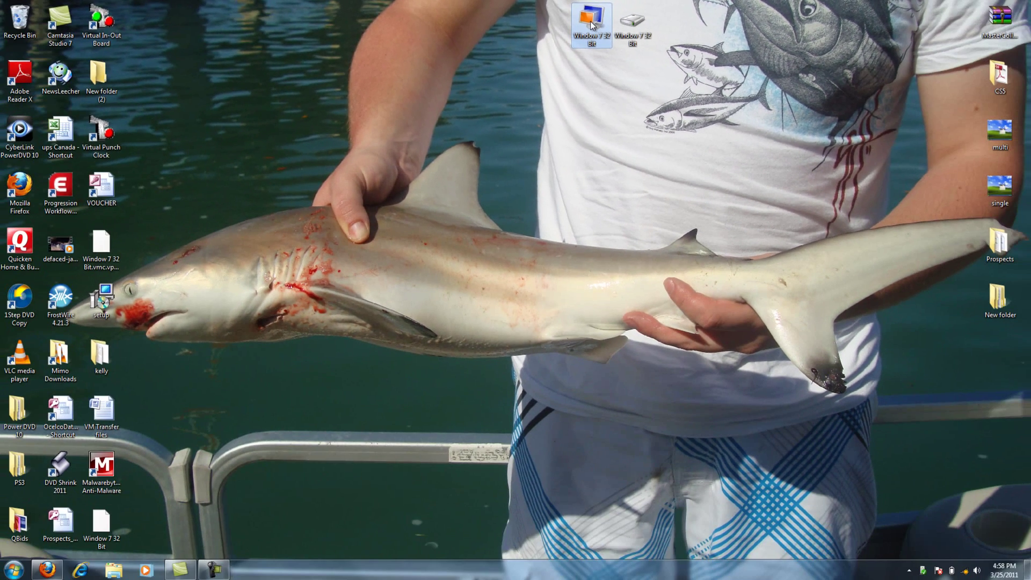
Boot the Window 7 32 Bit virtual machine with Start Windows Normally and reposition its window
{"action": "double_click", "coordinate": [591, 21]}
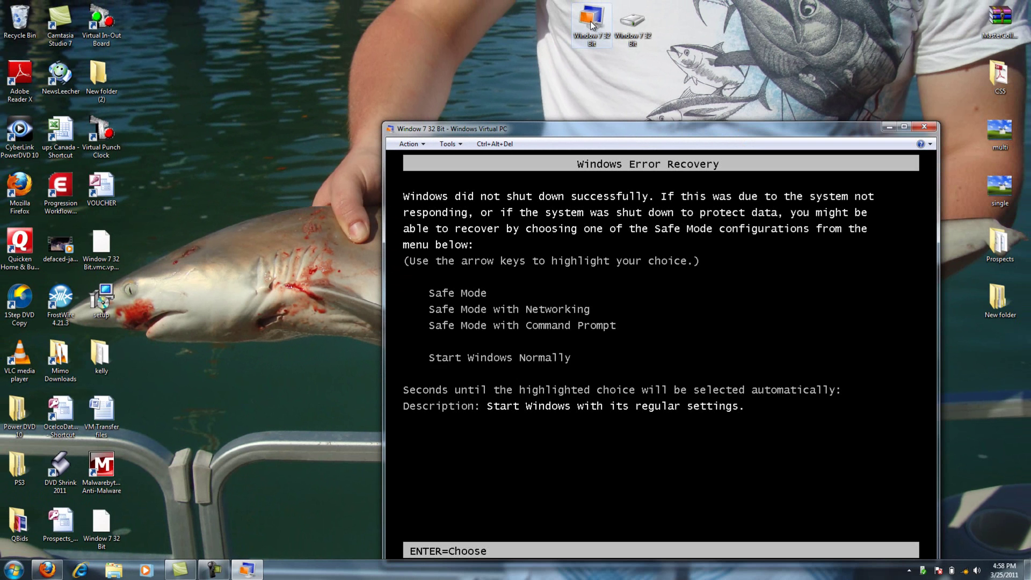
{"action": "key", "text": "Return"}
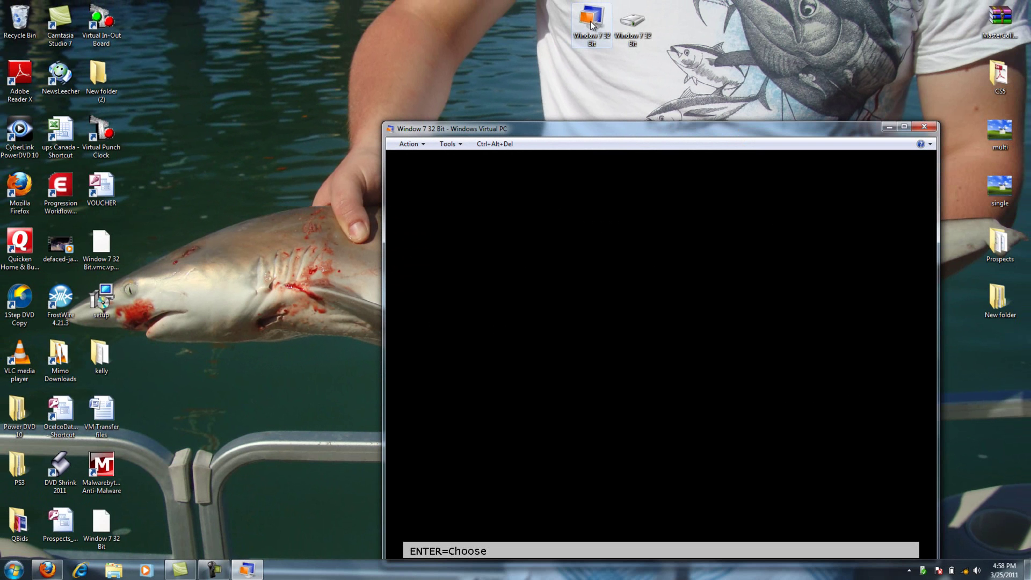
{"action": "left_click_drag", "start_coordinate": [727, 133], "coordinate": [691, 74]}
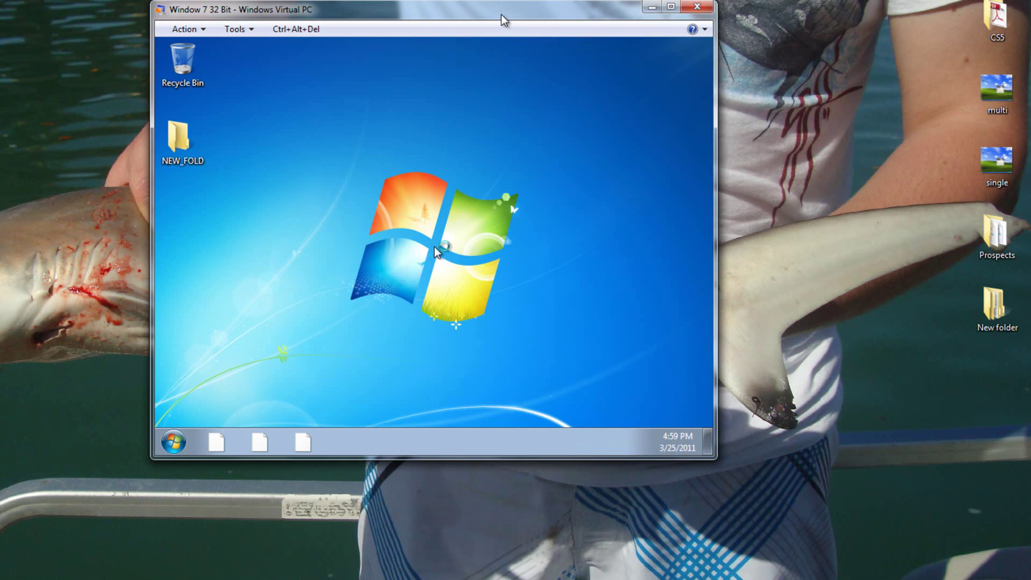
Hand input control to the virtual machine and turn off the pointer-capture notice
{"action": "left_click_drag", "start_coordinate": [489, 19], "coordinate": [463, 54]}
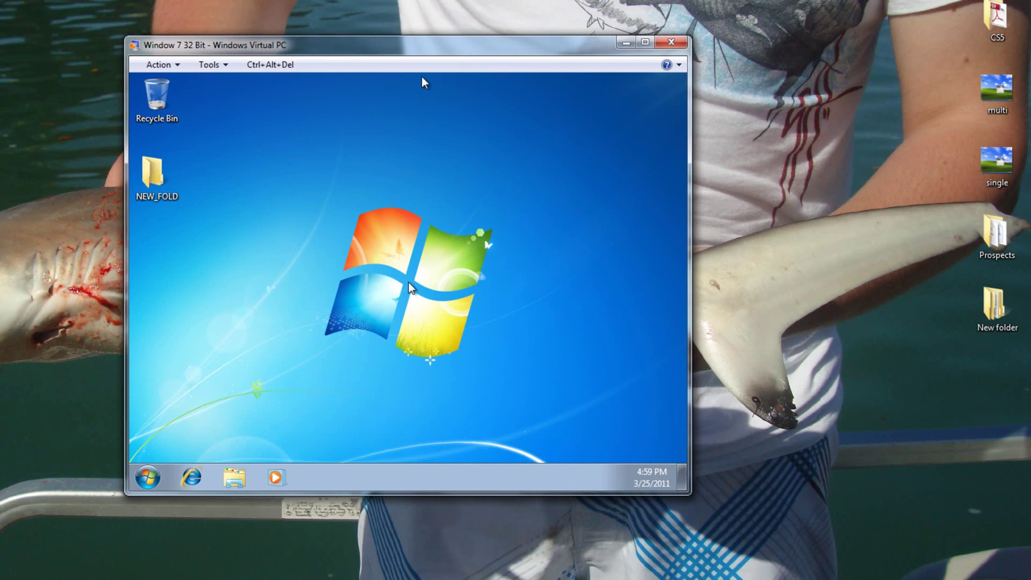
{"action": "left_click", "coordinate": [157, 183]}
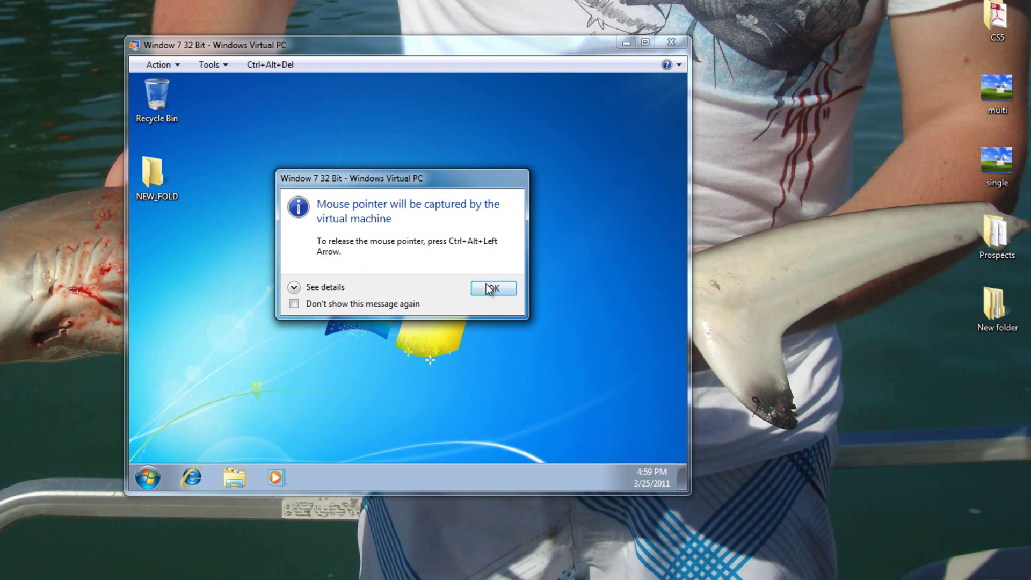
{"action": "left_click", "coordinate": [394, 305]}
{"action": "left_click", "coordinate": [494, 289]}
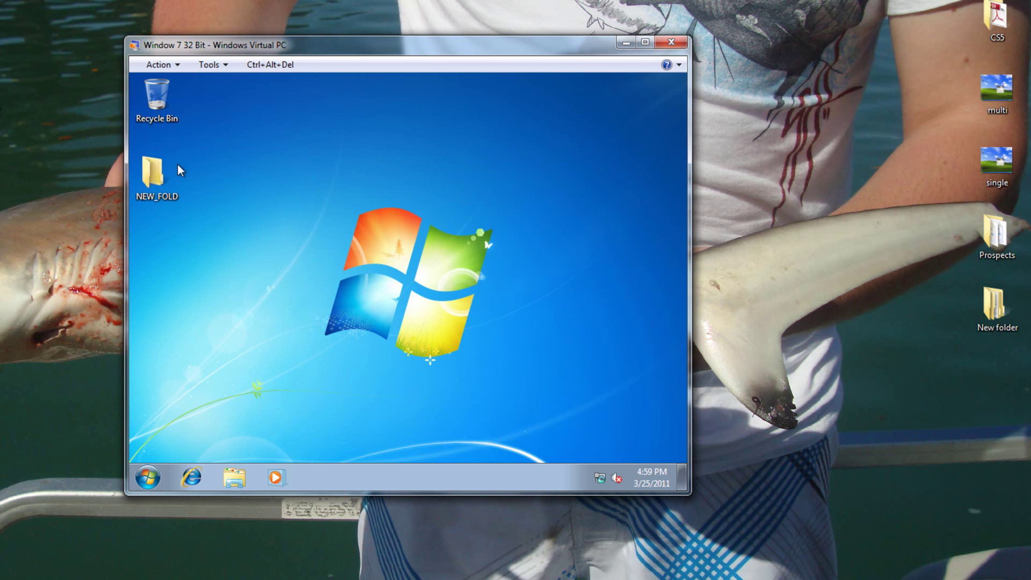
Delete the NEW_FOLD folder from the VM desktop and empty the Recycle Bin
{"action": "left_click", "coordinate": [154, 176]}
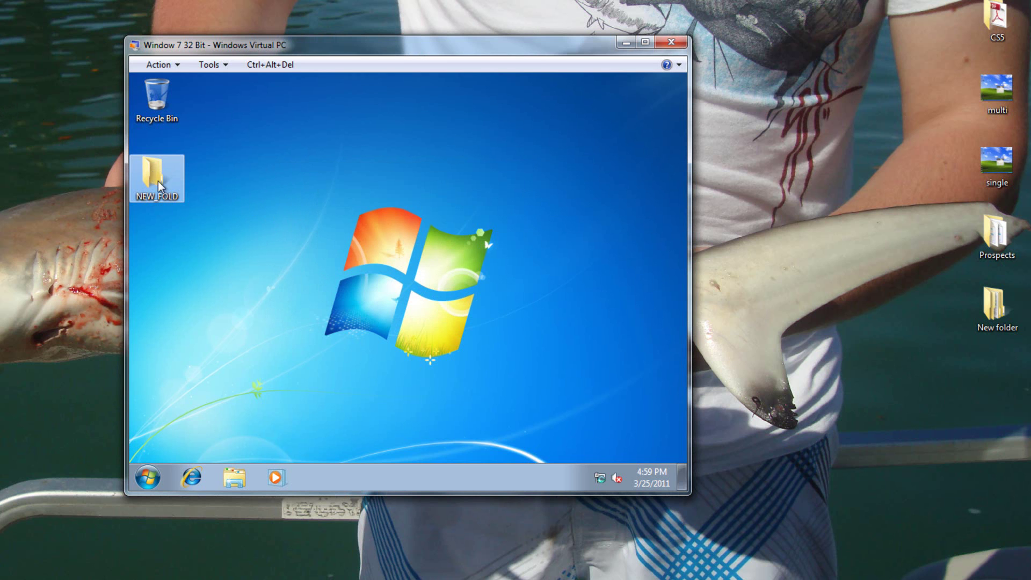
{"action": "key", "text": "Delete"}
{"action": "left_click", "coordinate": [463, 331]}
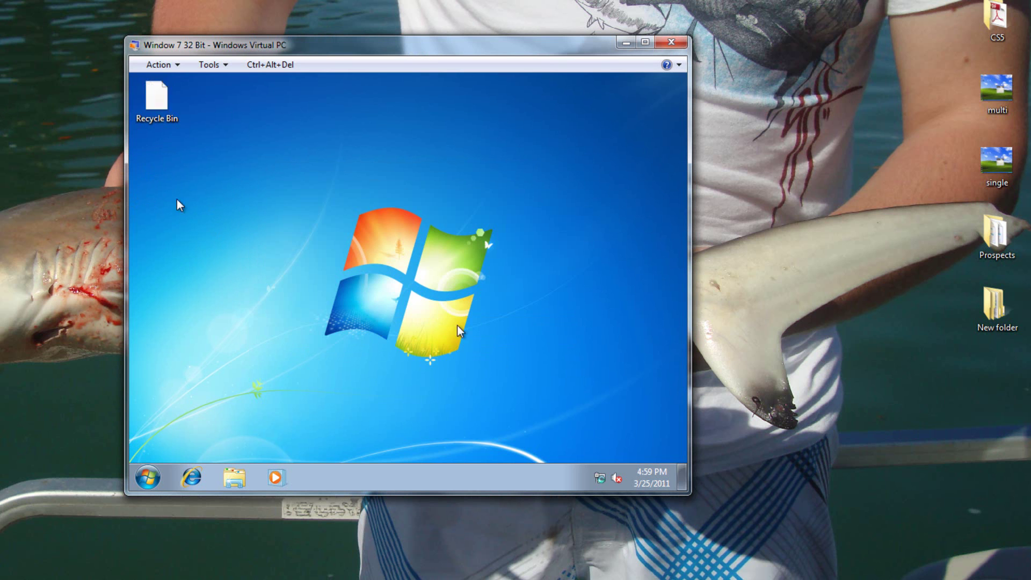
{"action": "right_click", "coordinate": [149, 80]}
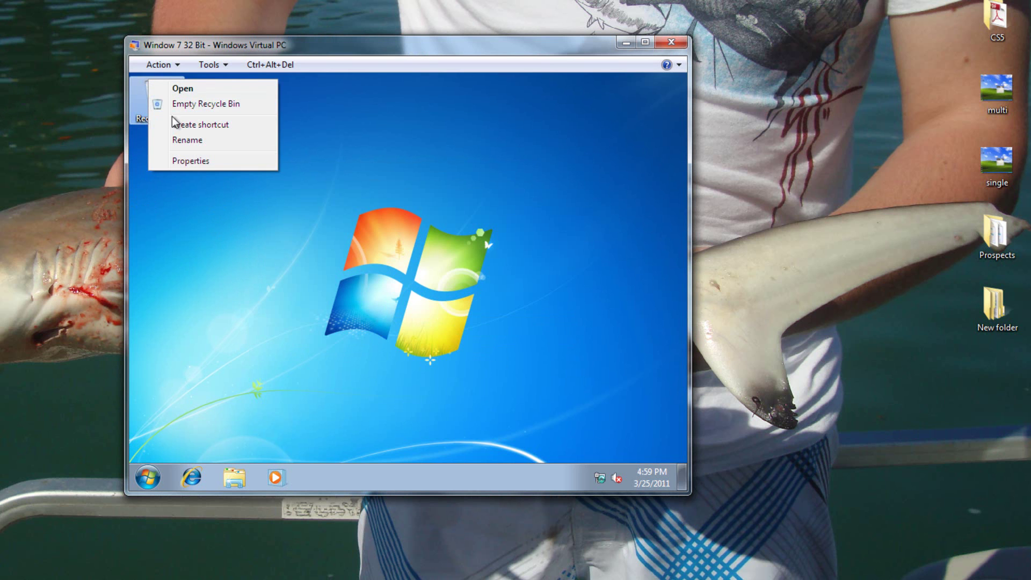
{"action": "left_click", "coordinate": [191, 104]}
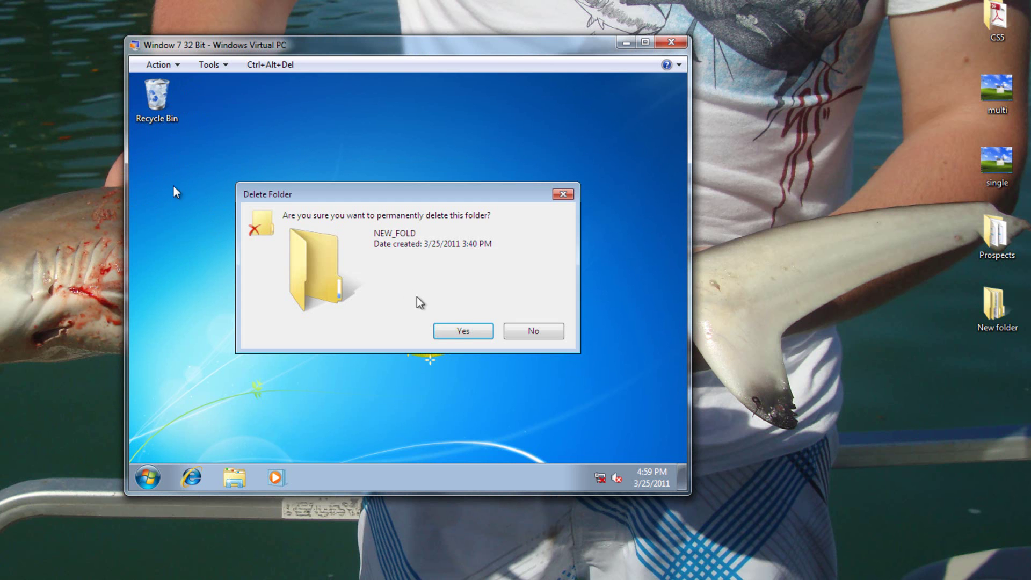
{"action": "left_click", "coordinate": [456, 331]}
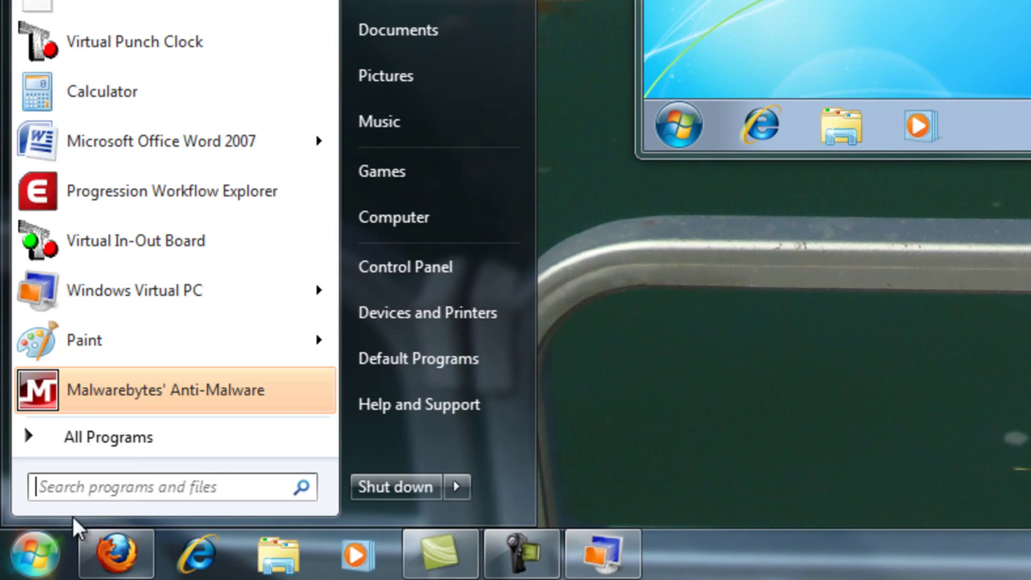
Show All Programs in the Start menu and expand the Nero folder
{"action": "left_click", "coordinate": [141, 437]}
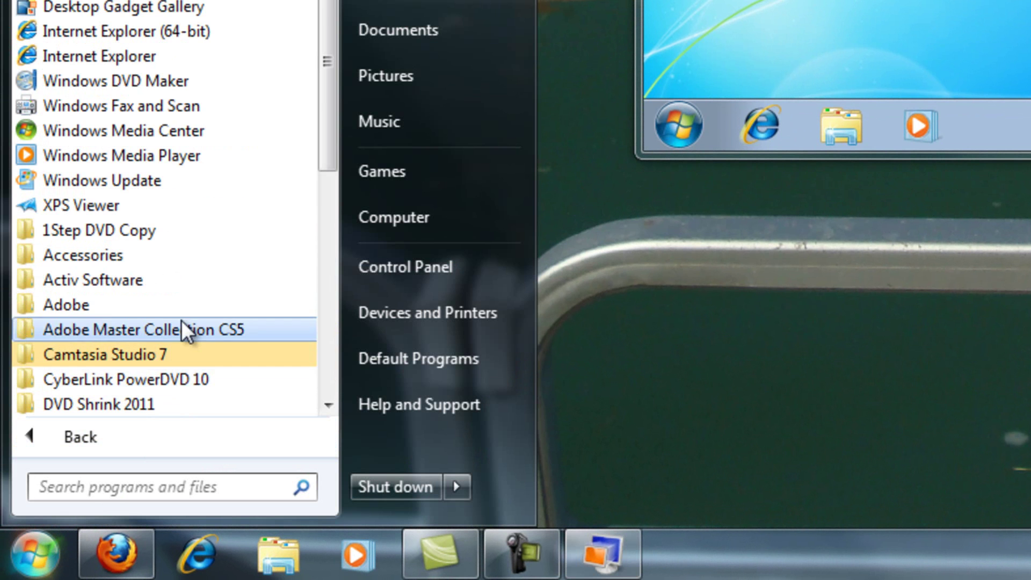
{"action": "scroll", "coordinate": [182, 320], "scroll_direction": "down", "scroll_amount": 2}
{"action": "scroll", "coordinate": [133, 309], "scroll_direction": "down", "scroll_amount": 1}
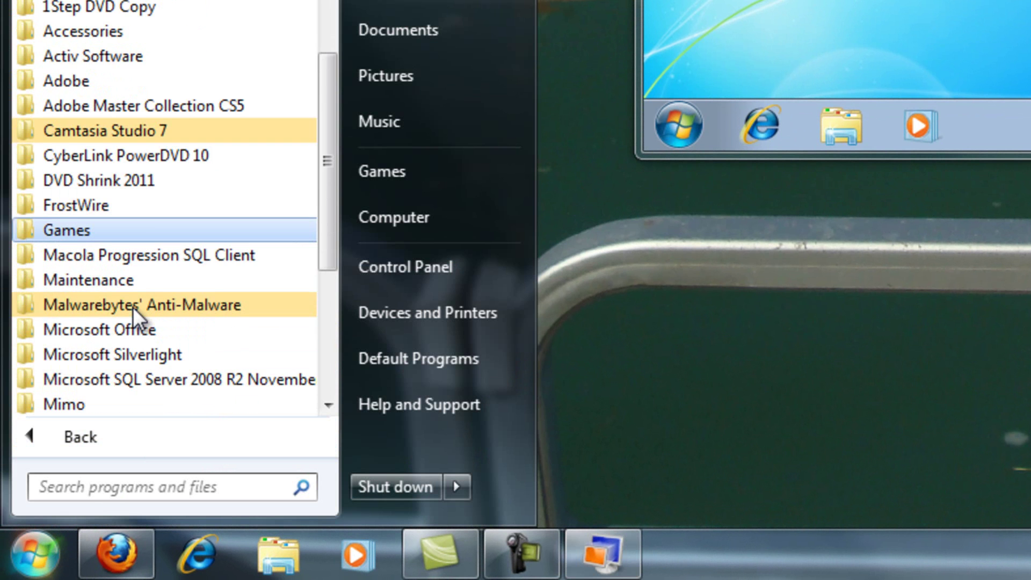
{"action": "scroll", "coordinate": [133, 308], "scroll_direction": "down", "scroll_amount": 1}
{"action": "left_click", "coordinate": [97, 373]}
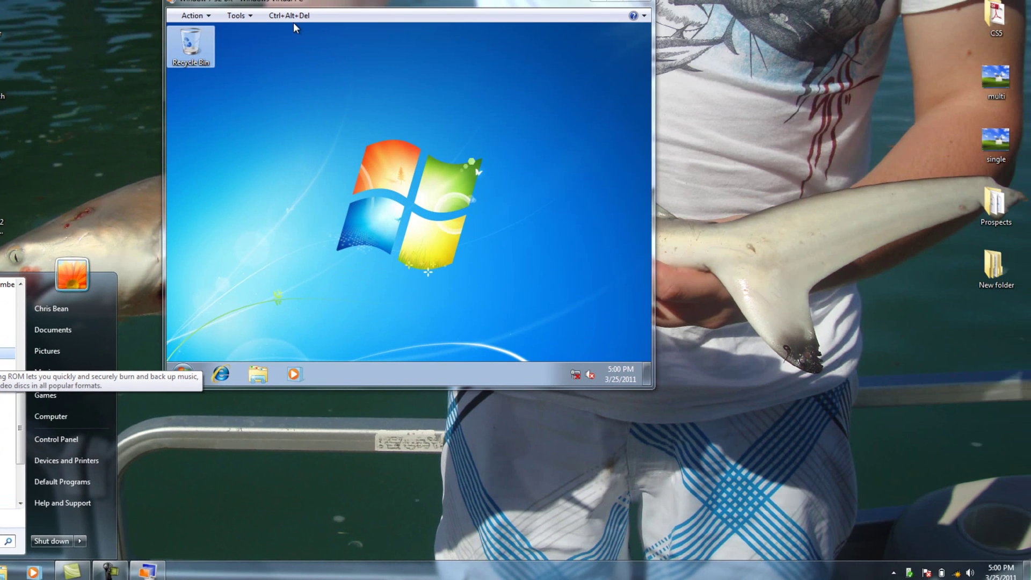
Launch Nero Burning ROM and create a CD-ROM (ISO) compilation with Mode 1 and ISO 9660 only
{"action": "left_click", "coordinate": [170, 369]}
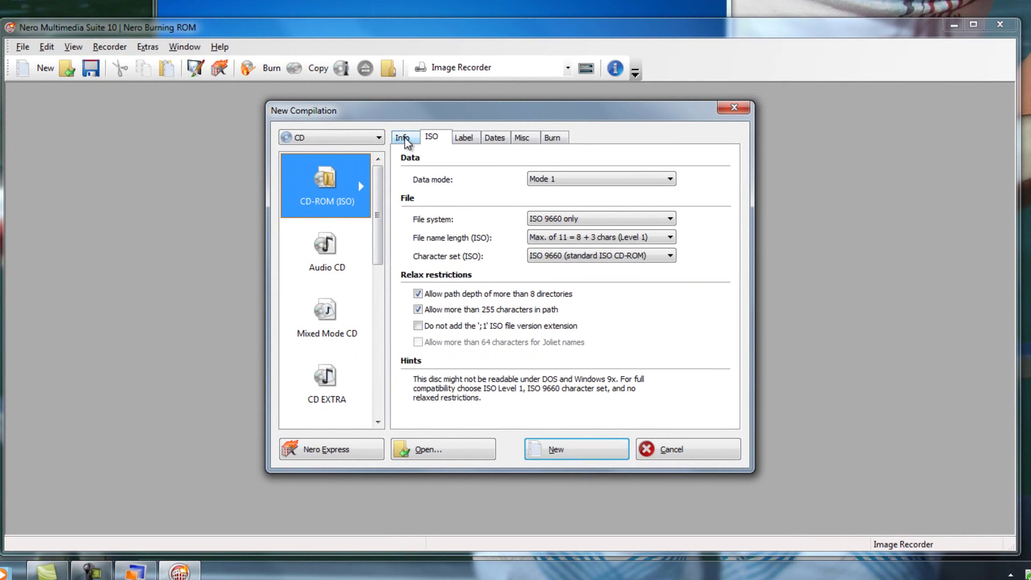
{"action": "left_click", "coordinate": [379, 200]}
{"action": "left_click", "coordinate": [396, 200]}
{"action": "left_click", "coordinate": [434, 140]}
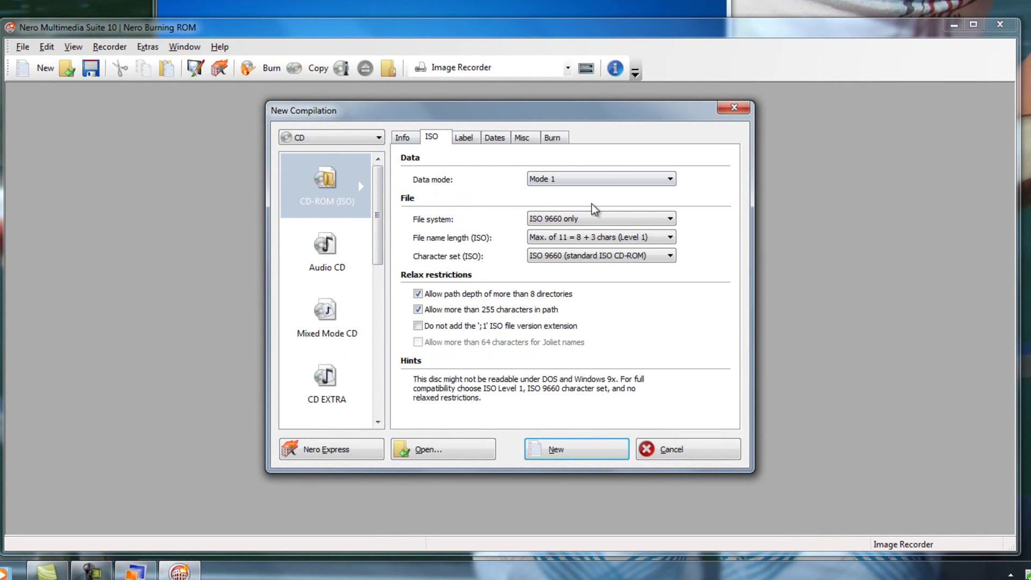
{"action": "left_click", "coordinate": [596, 180]}
{"action": "left_click", "coordinate": [598, 185]}
{"action": "left_click", "coordinate": [600, 220]}
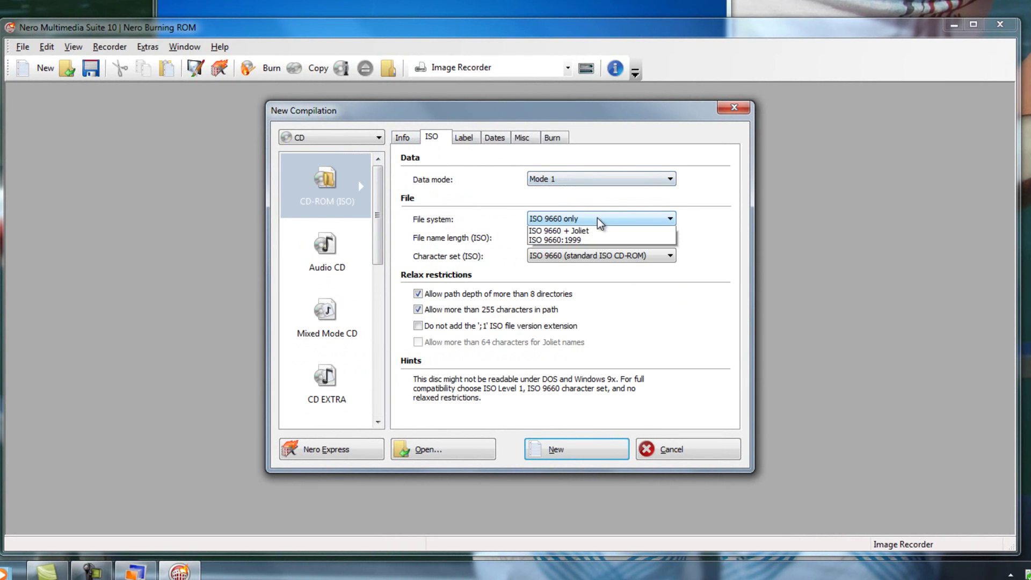
{"action": "left_click", "coordinate": [600, 222]}
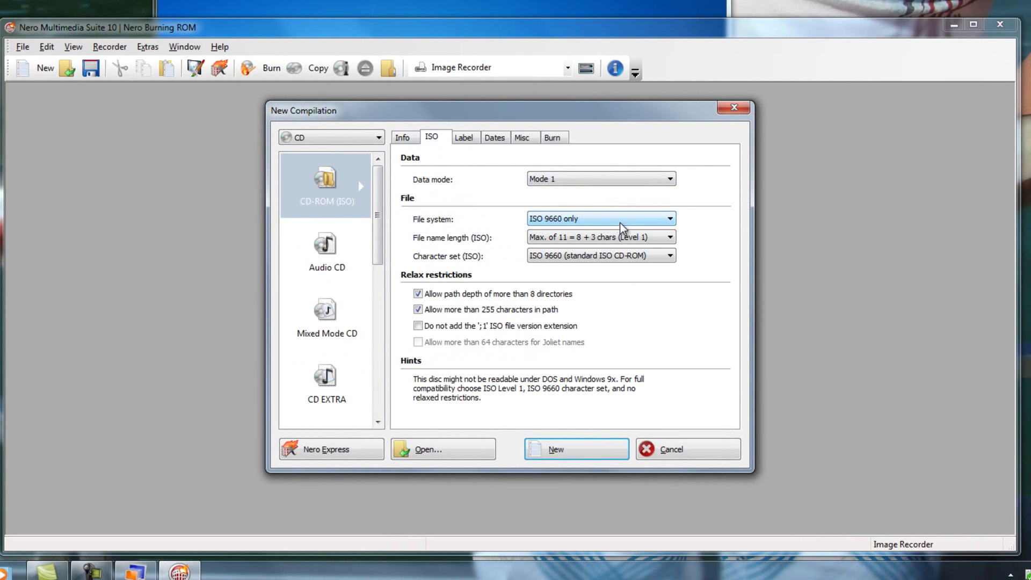
{"action": "left_click", "coordinate": [621, 219]}
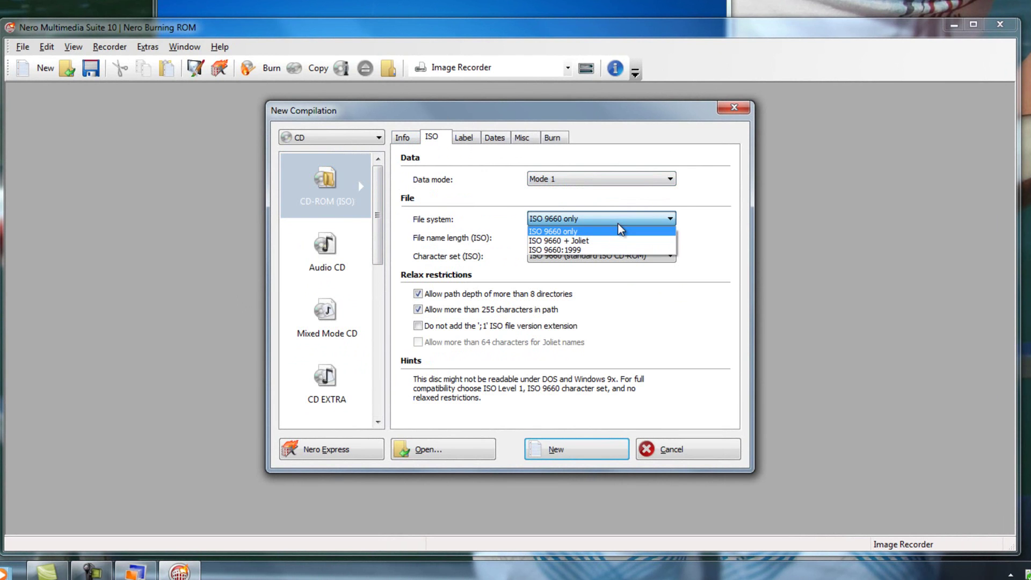
{"action": "left_click", "coordinate": [620, 230]}
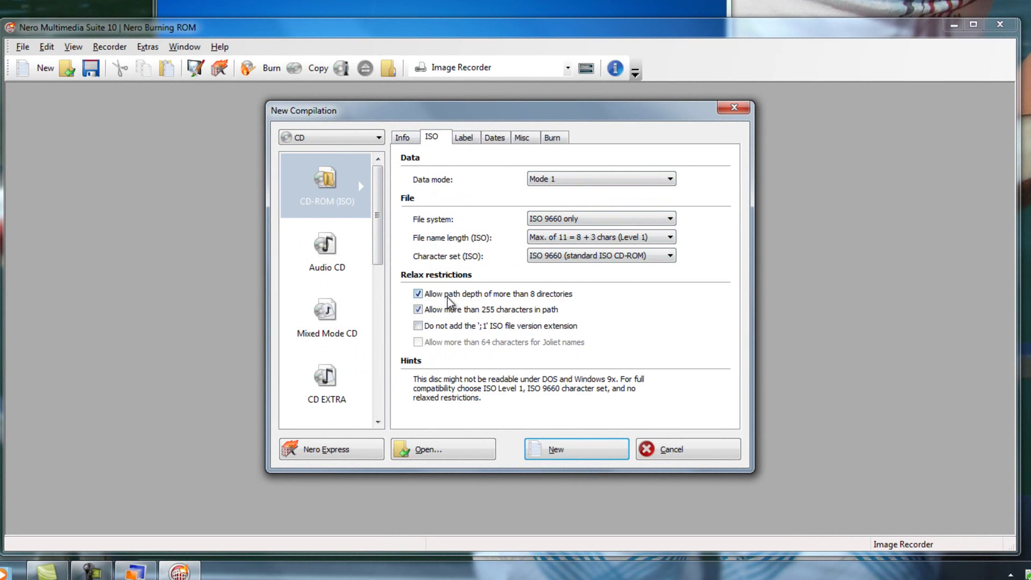
{"action": "left_click", "coordinate": [580, 449]}
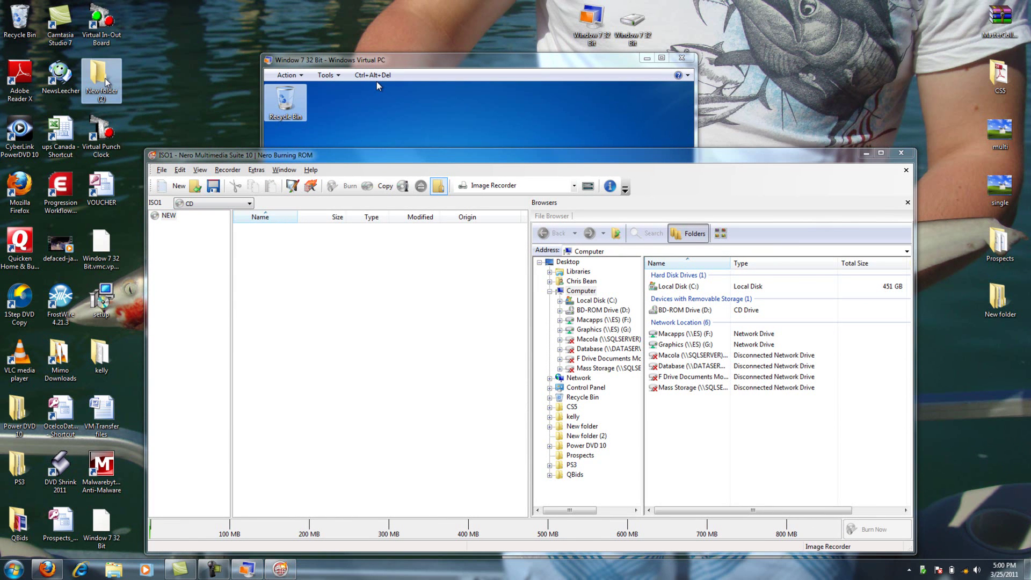
Add the desktop NEW_FOLD folder to the ISO1 compilation
{"action": "left_click_drag", "start_coordinate": [105, 80], "coordinate": [306, 260]}
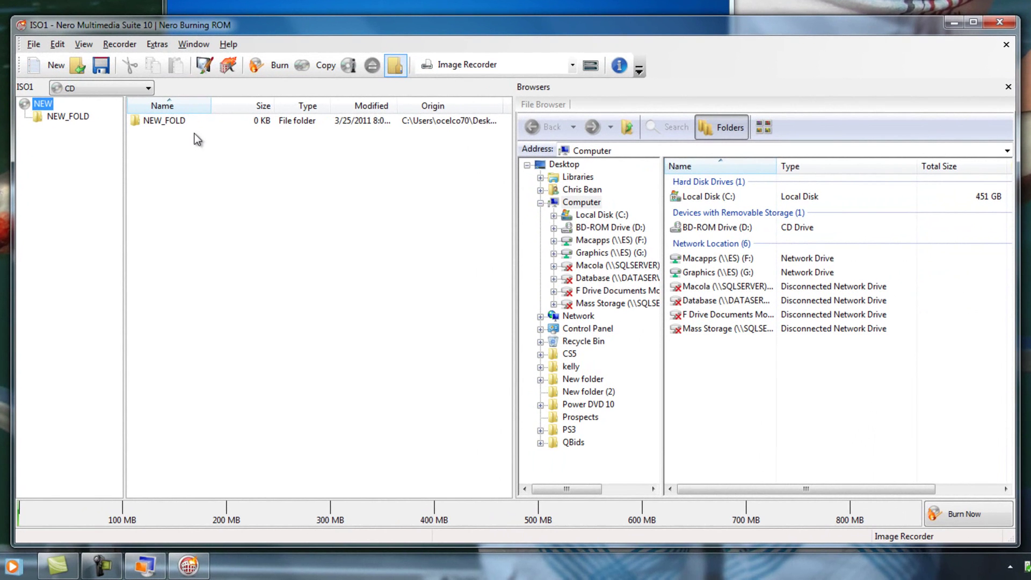
{"action": "left_click", "coordinate": [180, 122]}
{"action": "left_click_drag", "start_coordinate": [212, 107], "coordinate": [267, 117]}
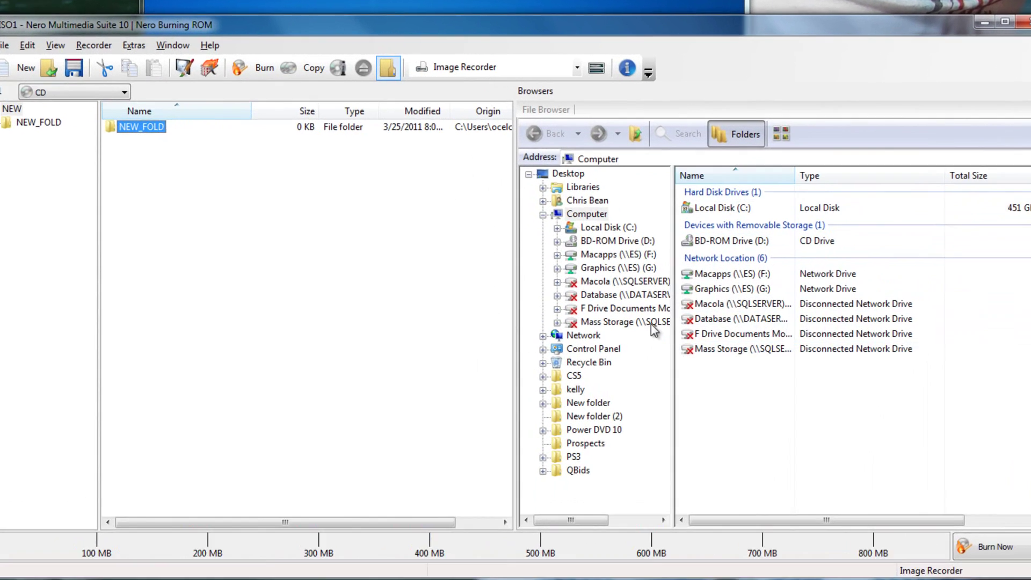
Keep Image Recorder as the burn target and start Burn Now
{"action": "left_click", "coordinate": [527, 72]}
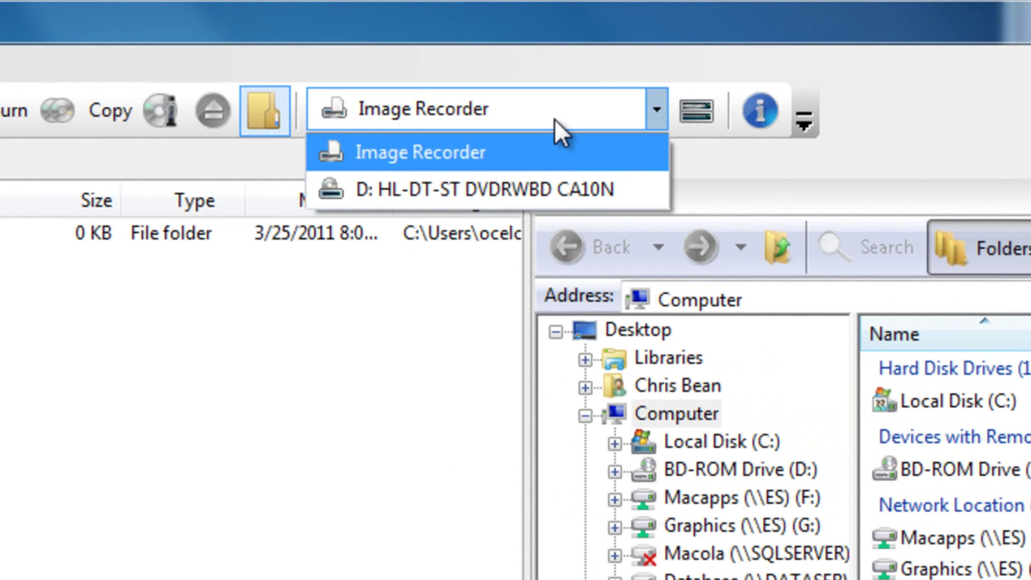
{"action": "left_click", "coordinate": [521, 164]}
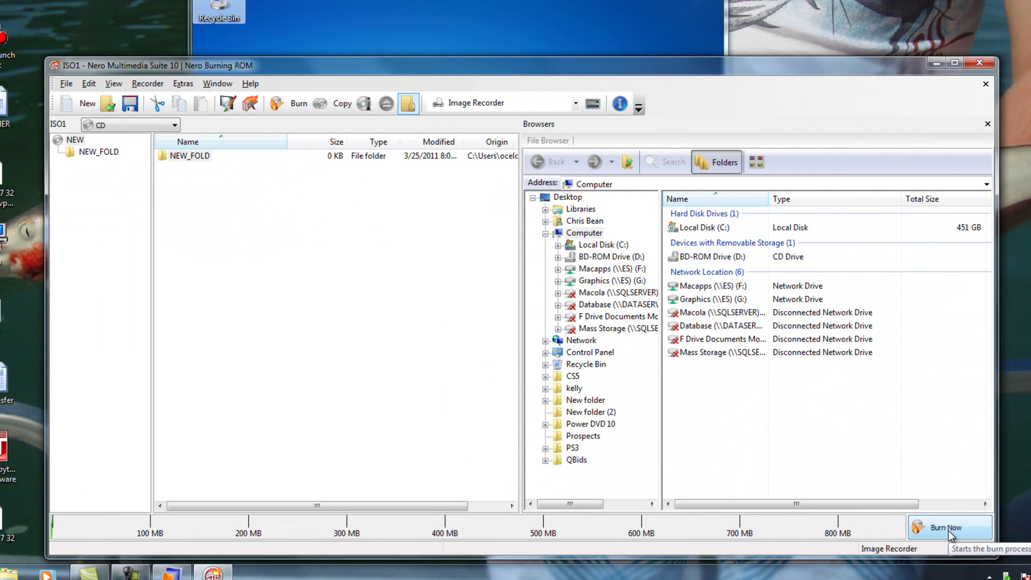
{"action": "left_click", "coordinate": [946, 529]}
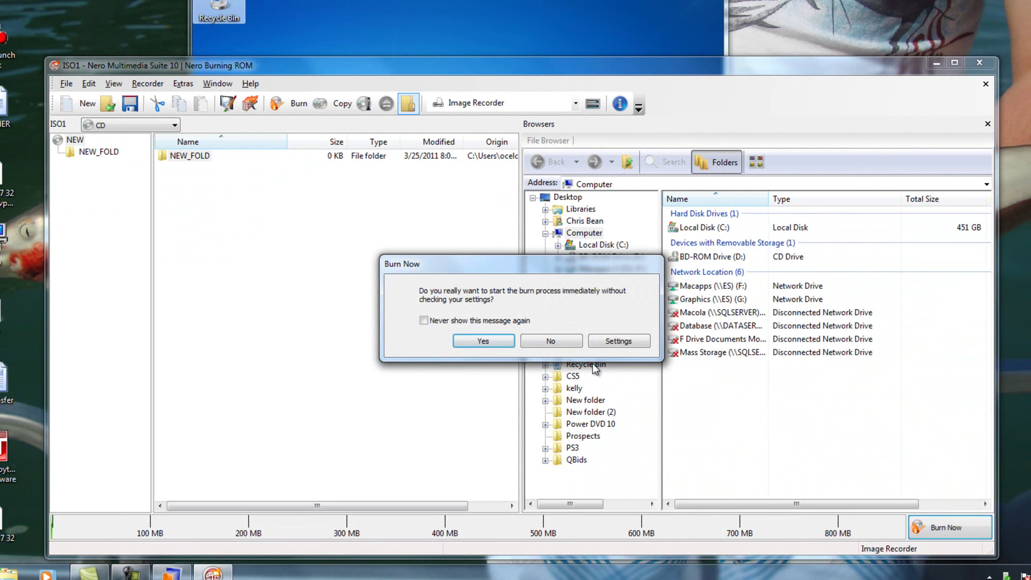
Burn the compilation to an ISO image file named youtube
{"action": "left_click", "coordinate": [446, 322]}
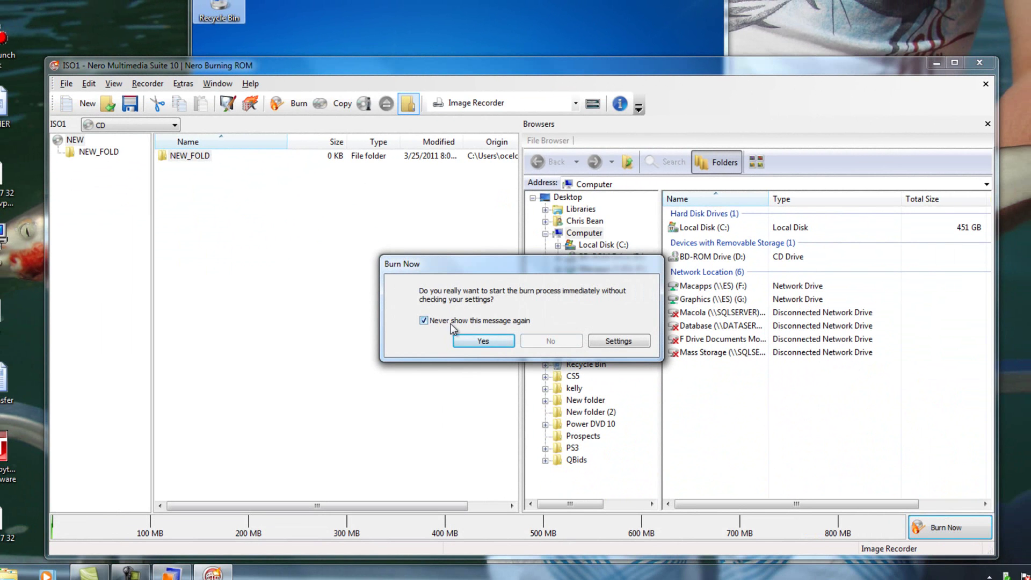
{"action": "left_click", "coordinate": [478, 341]}
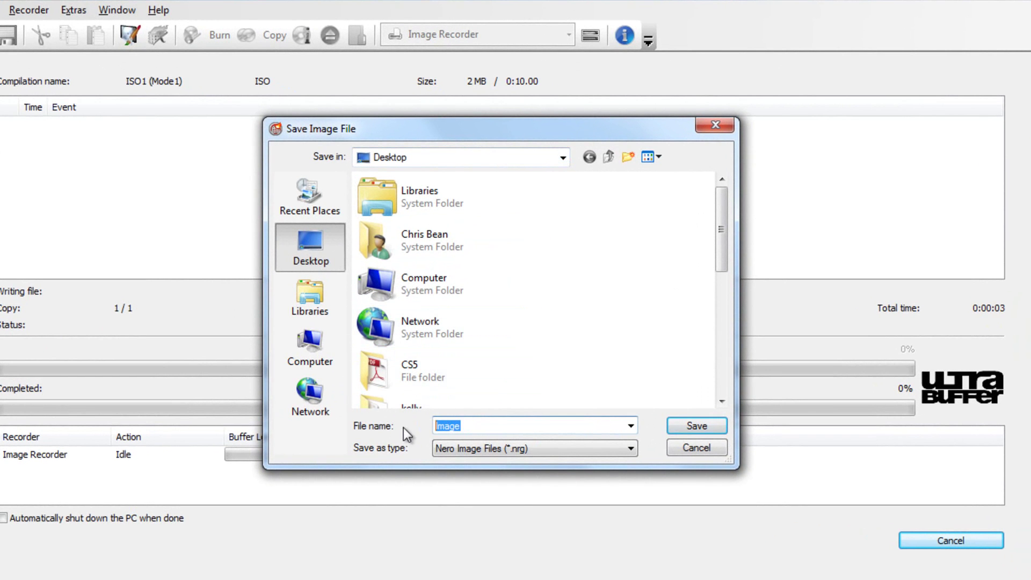
{"action": "type", "text": "youtube"}
{"action": "left_click", "coordinate": [604, 451]}
{"action": "left_click", "coordinate": [591, 474]}
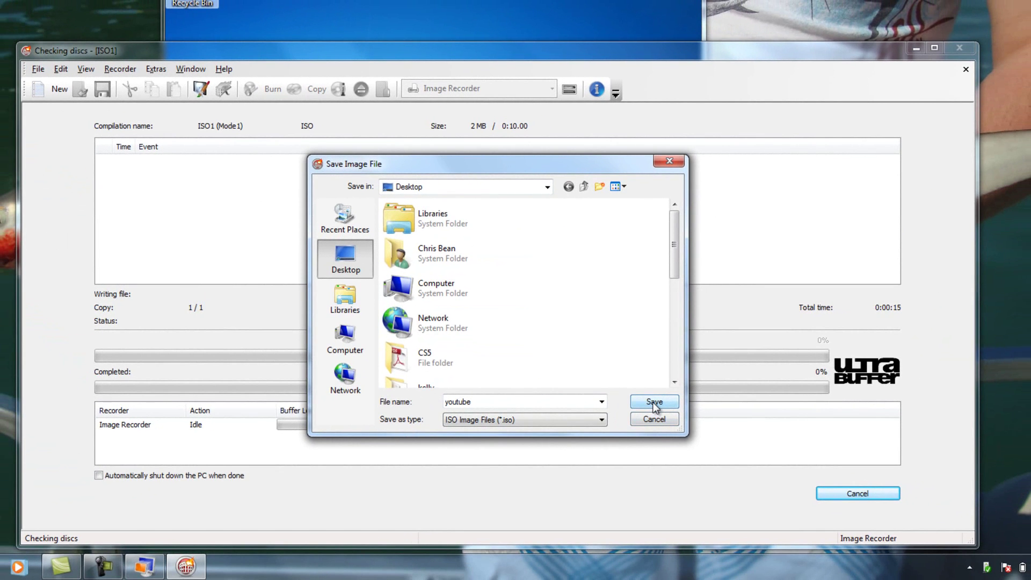
{"action": "left_click", "coordinate": [654, 402]}
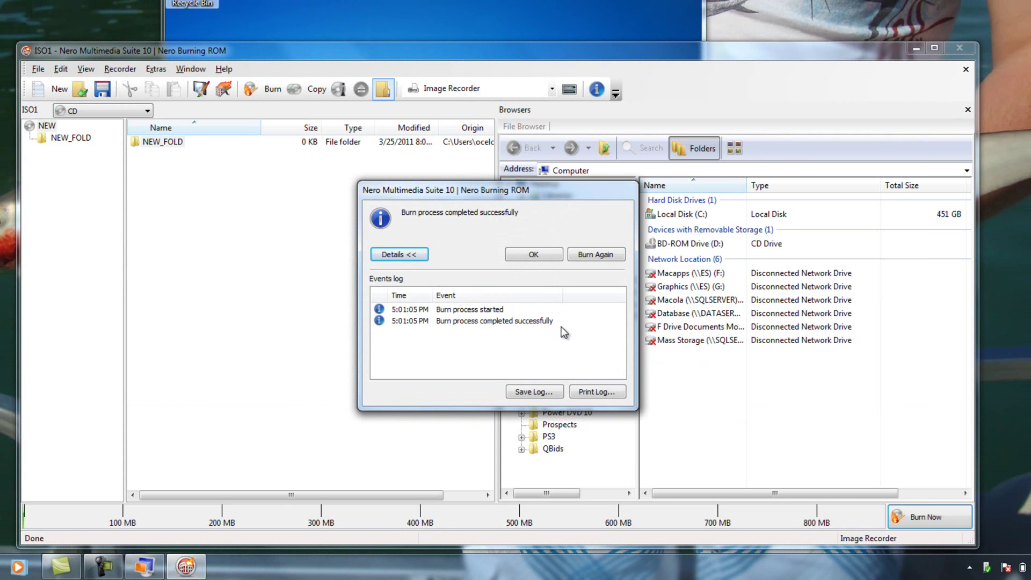
{"action": "left_click", "coordinate": [550, 263]}
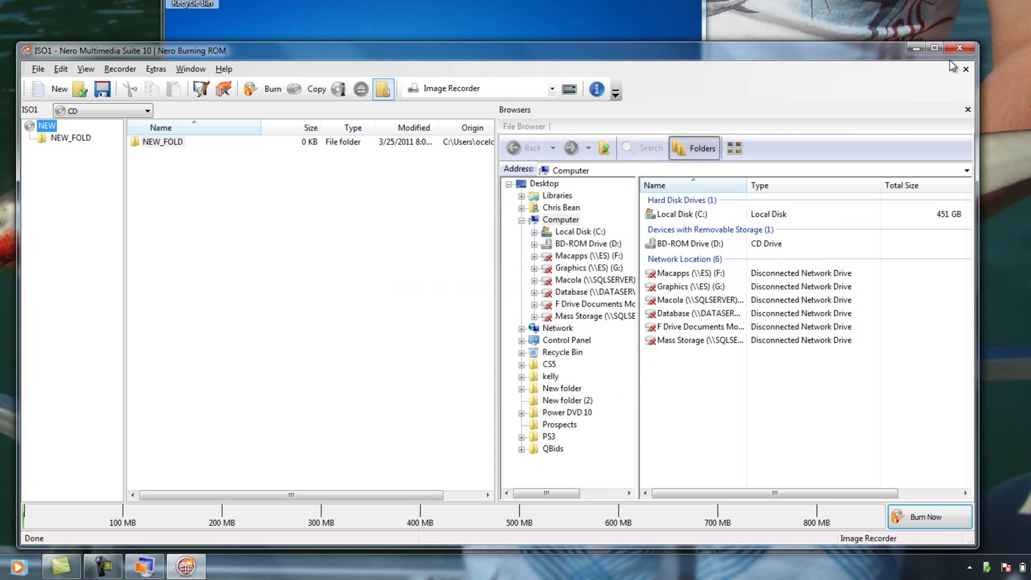
Close Nero without saving the compilation
{"action": "left_click", "coordinate": [961, 49]}
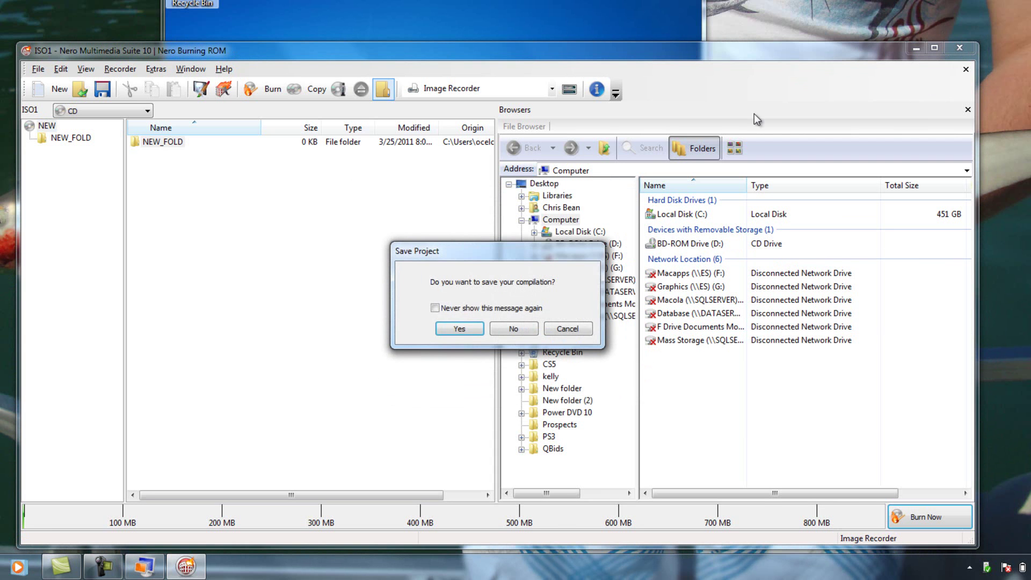
{"action": "left_click", "coordinate": [436, 308]}
{"action": "left_click", "coordinate": [512, 333]}
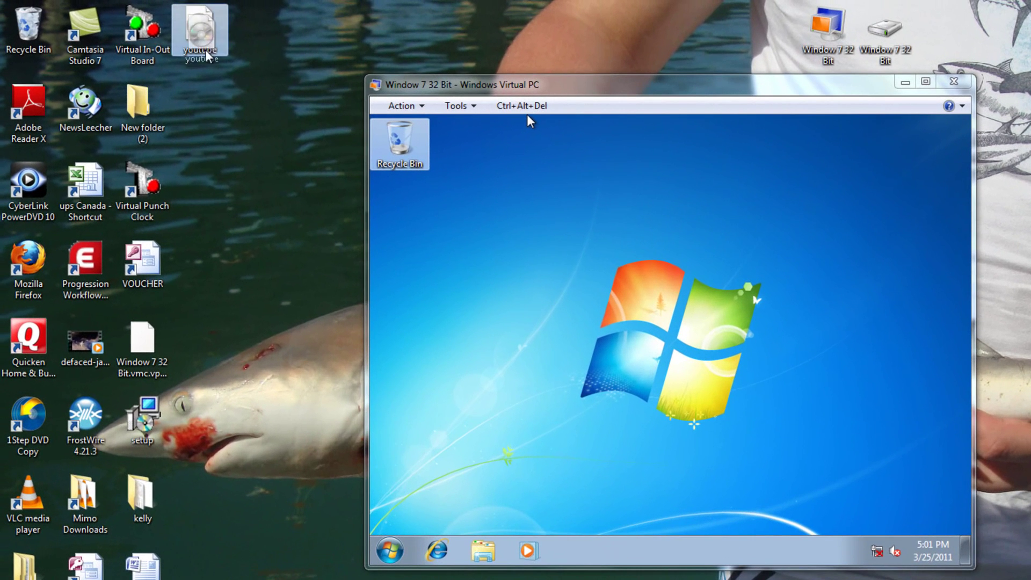
Set the VM's DVD Drive in Settings to the ISO image youtube.iso
{"action": "left_click_drag", "start_coordinate": [161, 13], "coordinate": [217, 192]}
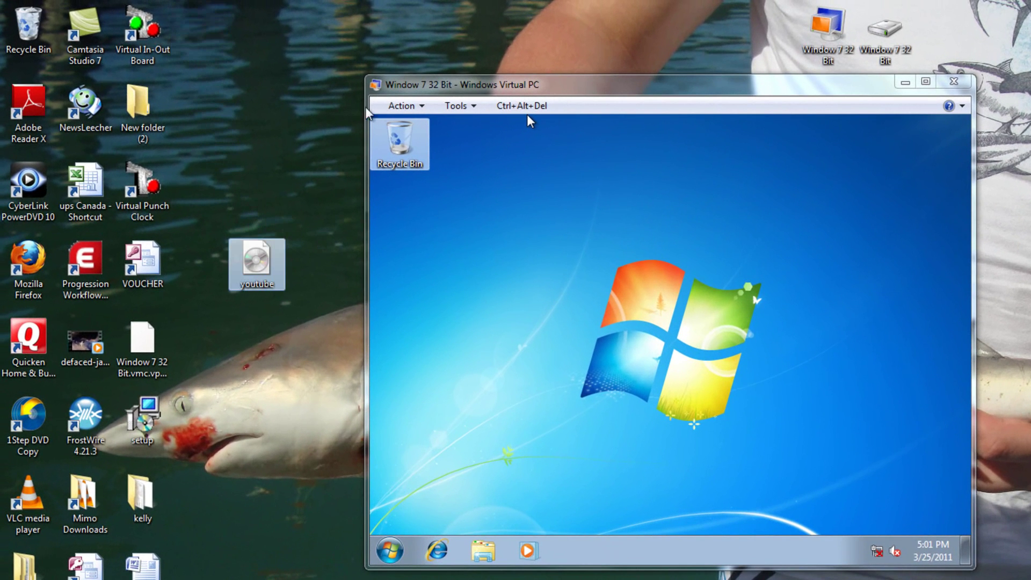
{"action": "left_click", "coordinate": [456, 106]}
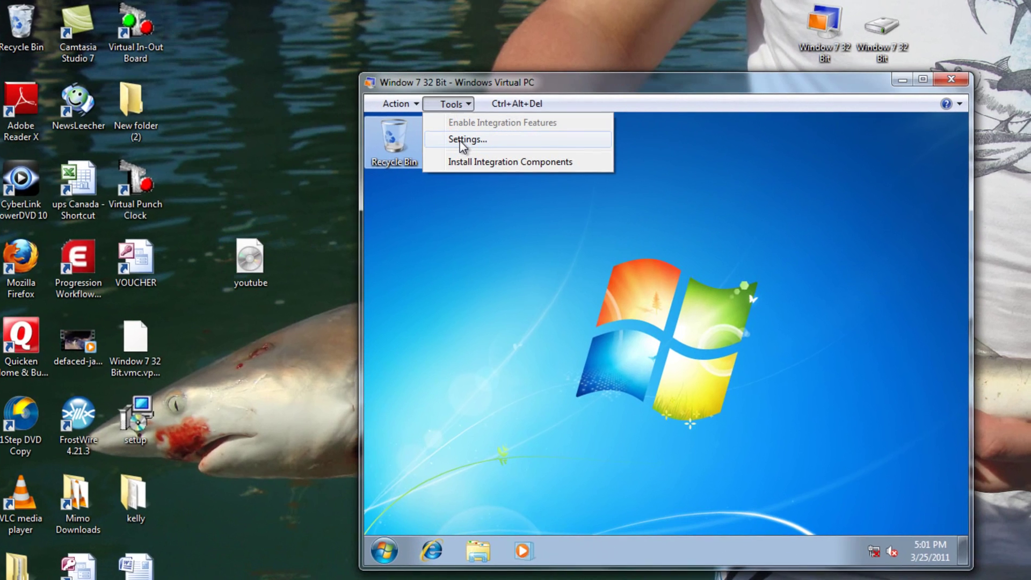
{"action": "left_click", "coordinate": [463, 140]}
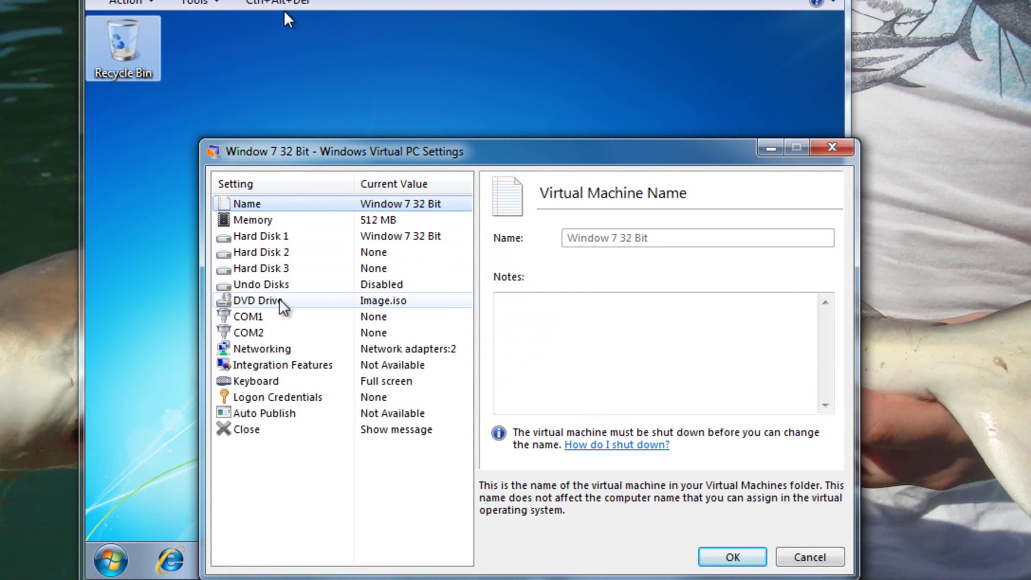
{"action": "left_click", "coordinate": [280, 304]}
{"action": "left_click", "coordinate": [515, 262]}
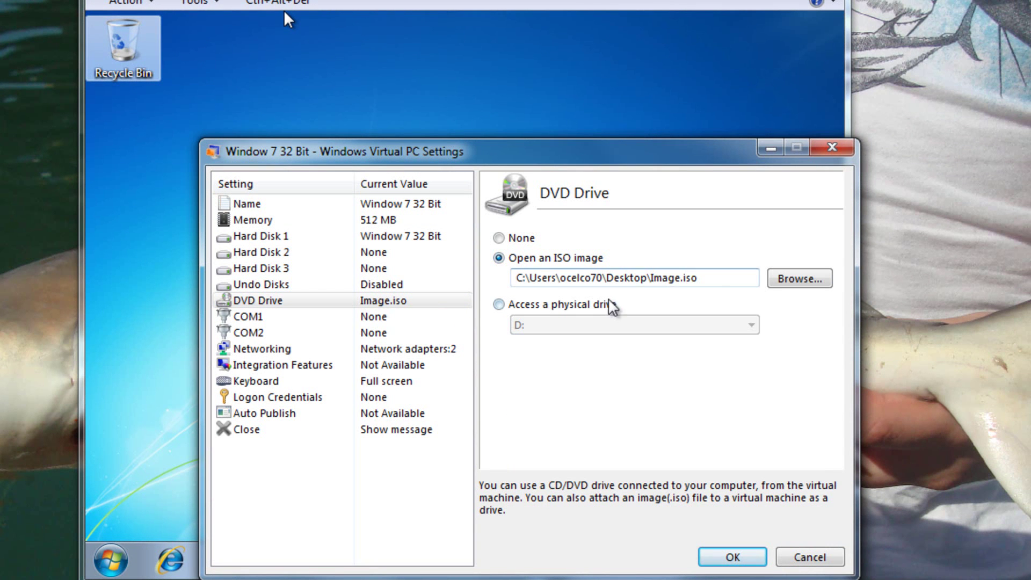
{"action": "left_click", "coordinate": [800, 279]}
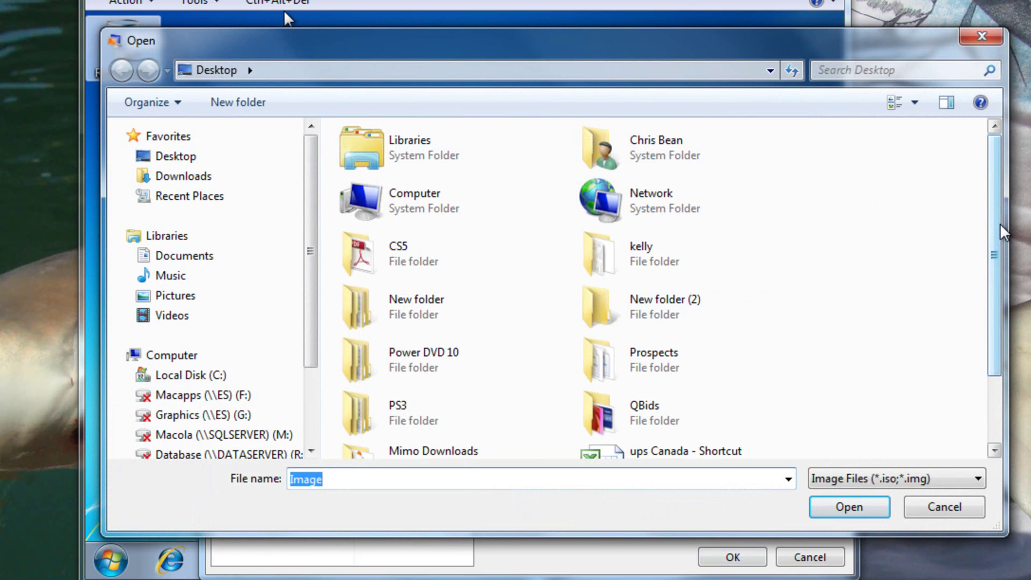
{"action": "scroll", "coordinate": [1002, 232], "scroll_direction": "down", "scroll_amount": 3}
{"action": "left_click", "coordinate": [442, 428]}
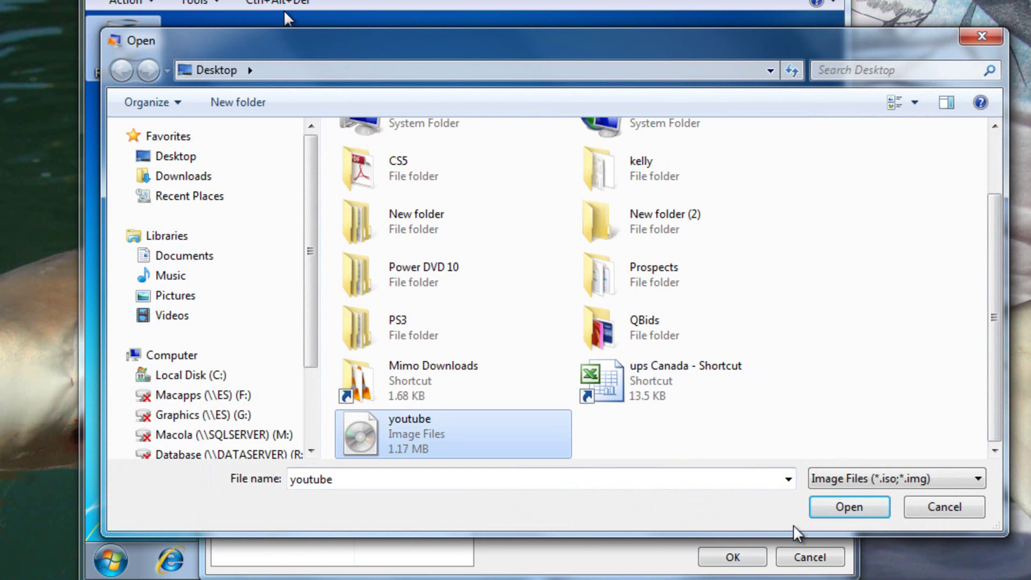
{"action": "left_click", "coordinate": [857, 516]}
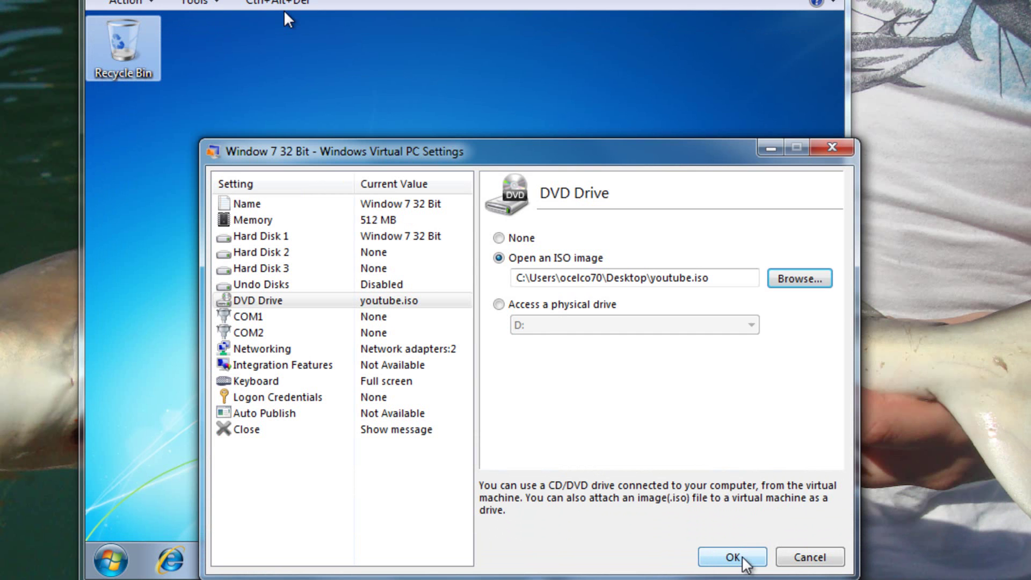
{"action": "left_click", "coordinate": [742, 557]}
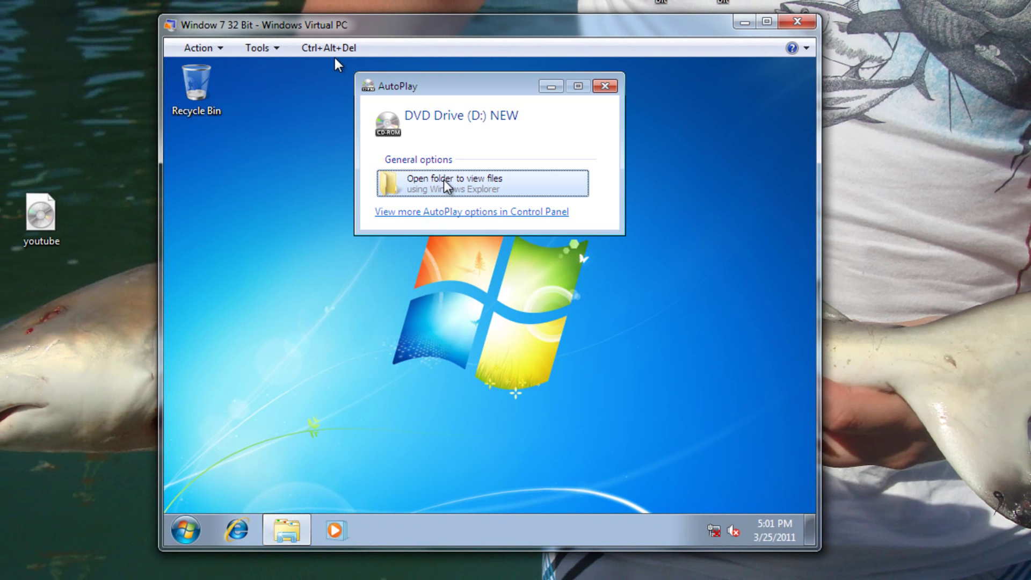
Open drive (D:) NEW from AutoPlay and drag NEW_FOLD onto the VM desktop
{"action": "left_click", "coordinate": [428, 181]}
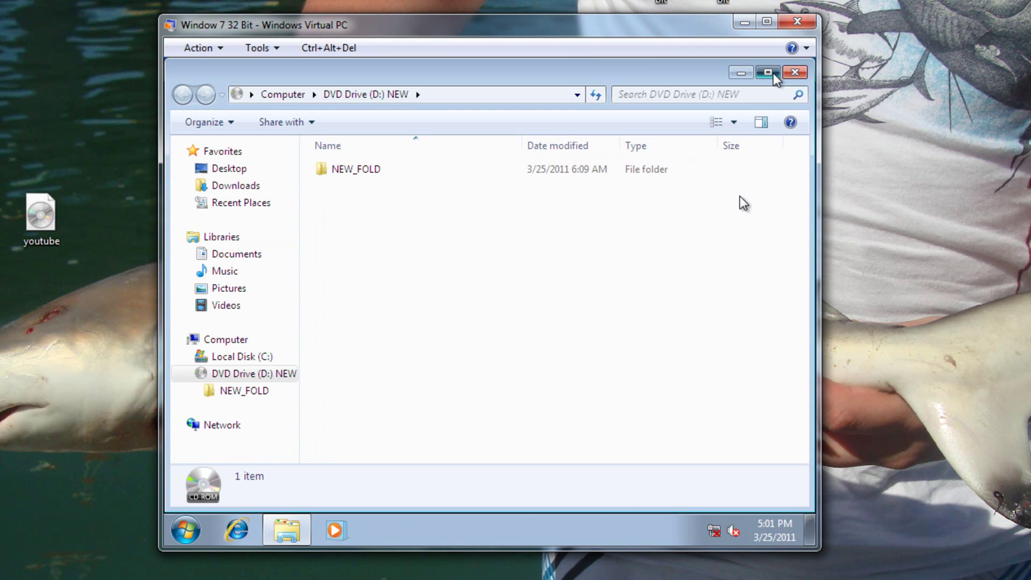
{"action": "left_click", "coordinate": [768, 72]}
{"action": "left_click_drag", "start_coordinate": [693, 70], "coordinate": [688, 245]}
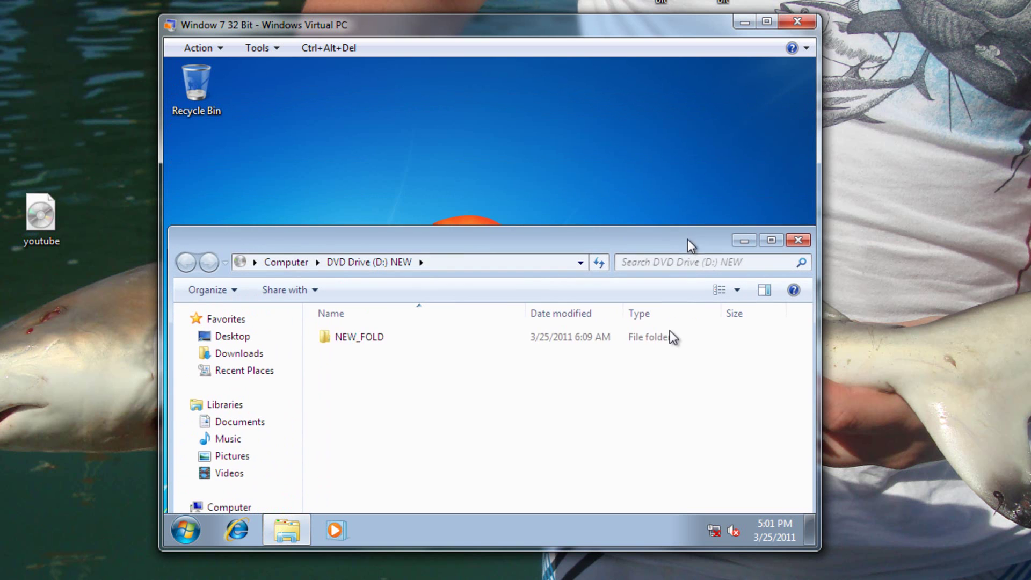
{"action": "left_click", "coordinate": [358, 338]}
{"action": "left_click_drag", "start_coordinate": [356, 342], "coordinate": [422, 168]}
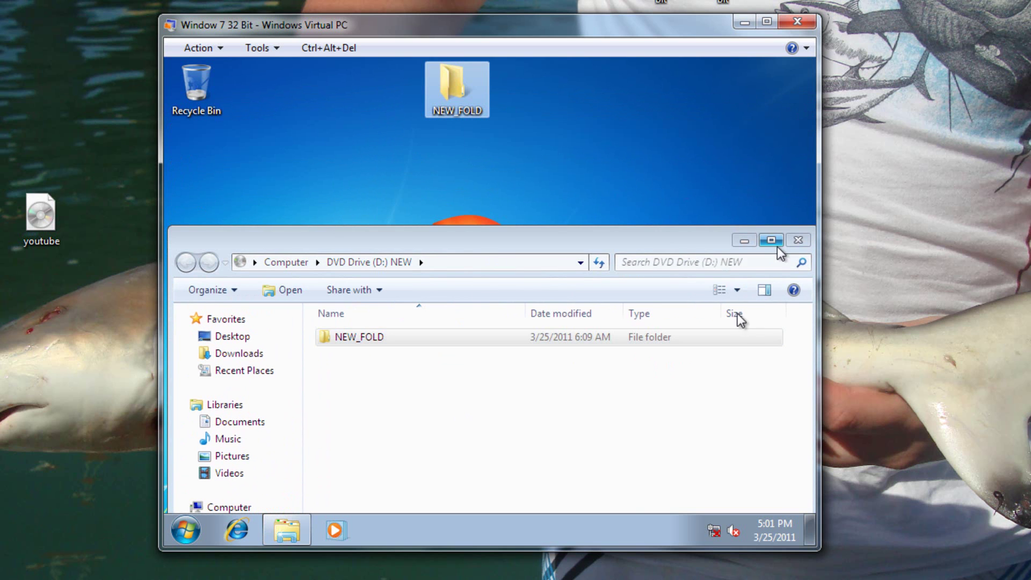
{"action": "left_click", "coordinate": [798, 239]}
{"action": "left_click_drag", "start_coordinate": [459, 94], "coordinate": [459, 185]}
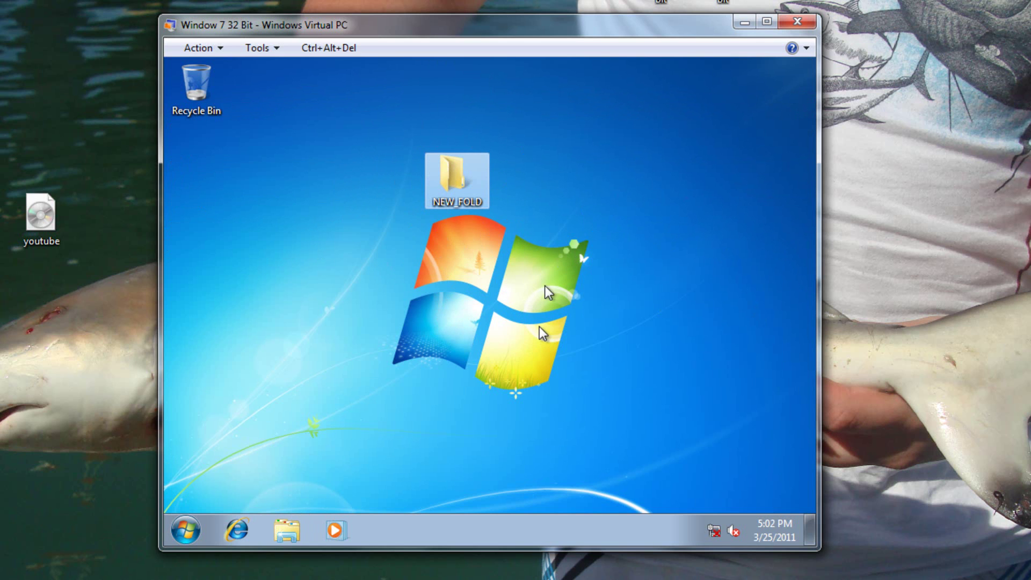